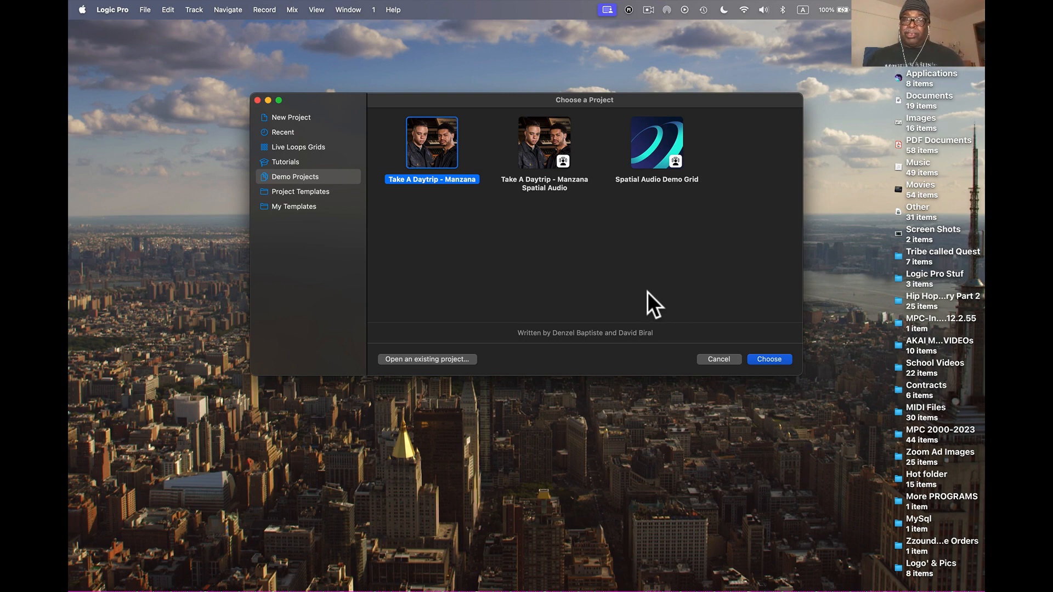
Browse the project categories and open the demo project "Take A Daytrip - Manzana"
left_click(301, 116)
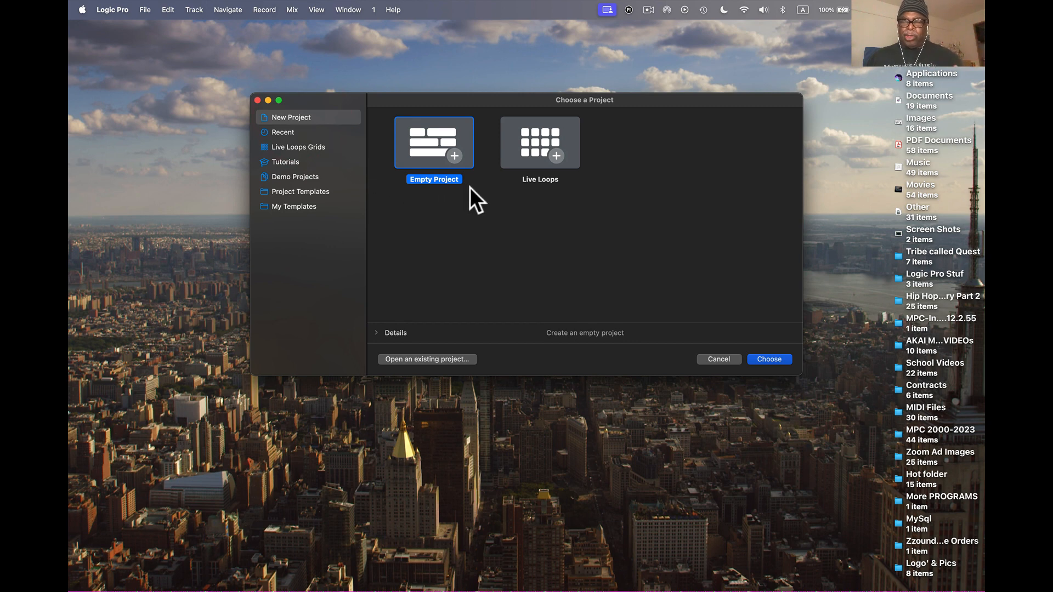
left_click(297, 132)
left_click(314, 147)
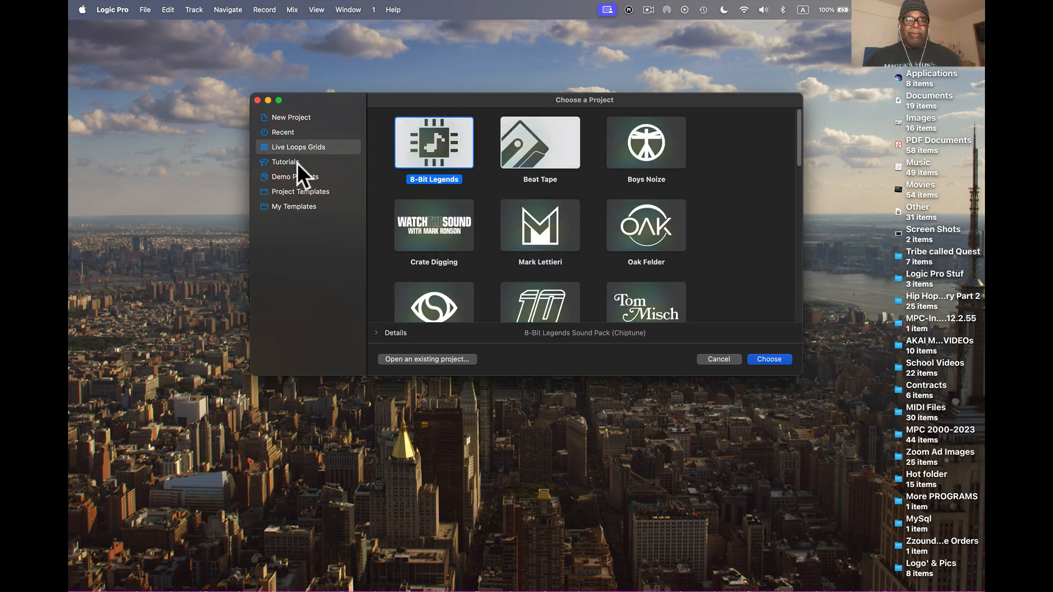
left_click(298, 163)
left_click(312, 178)
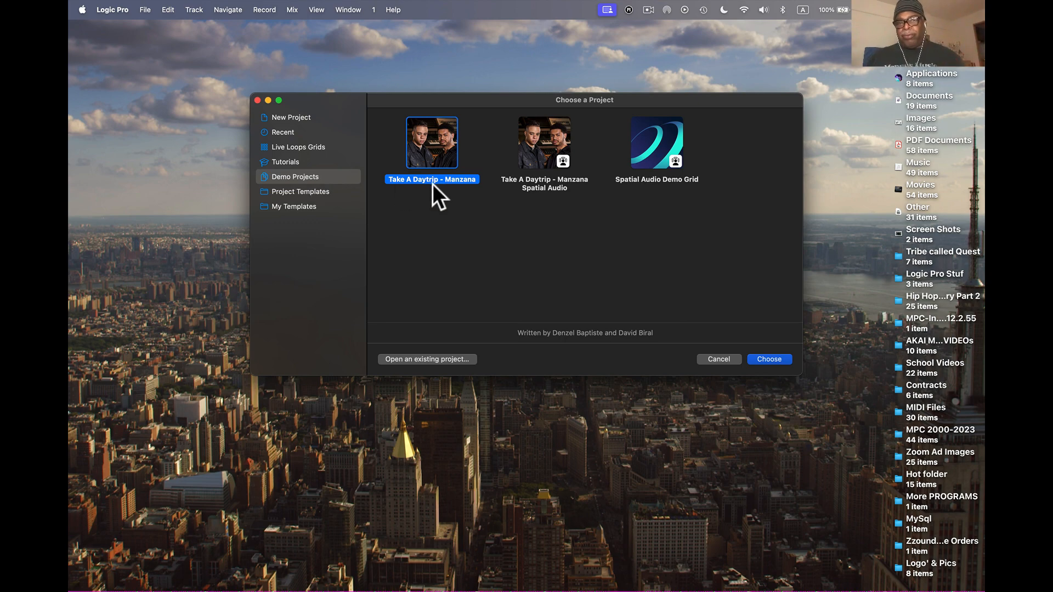
left_click(779, 359)
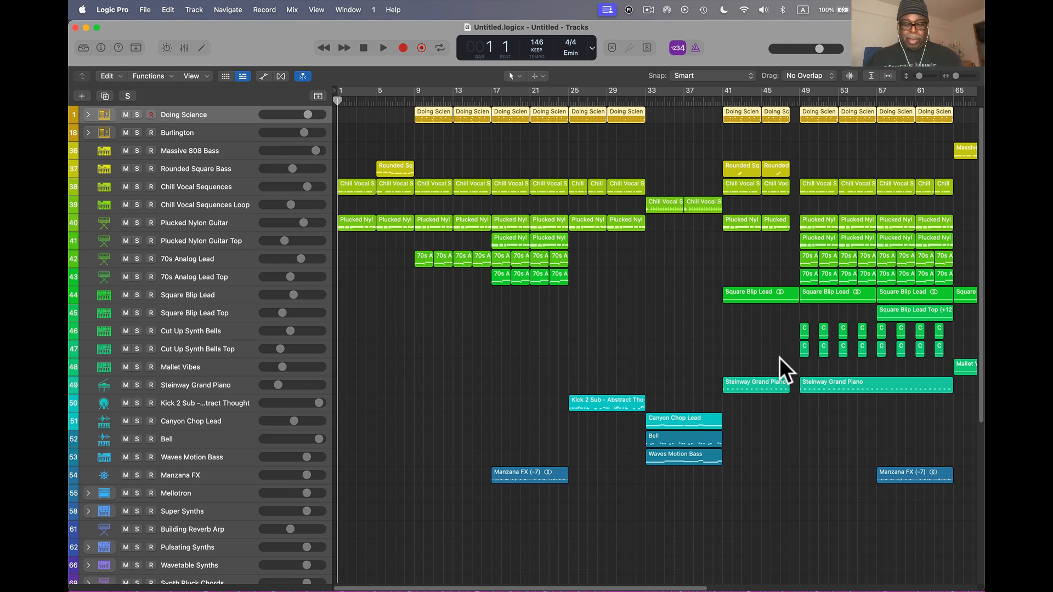
Play the song from the beginning, lower the master volume slightly, and stop playback
key("space")
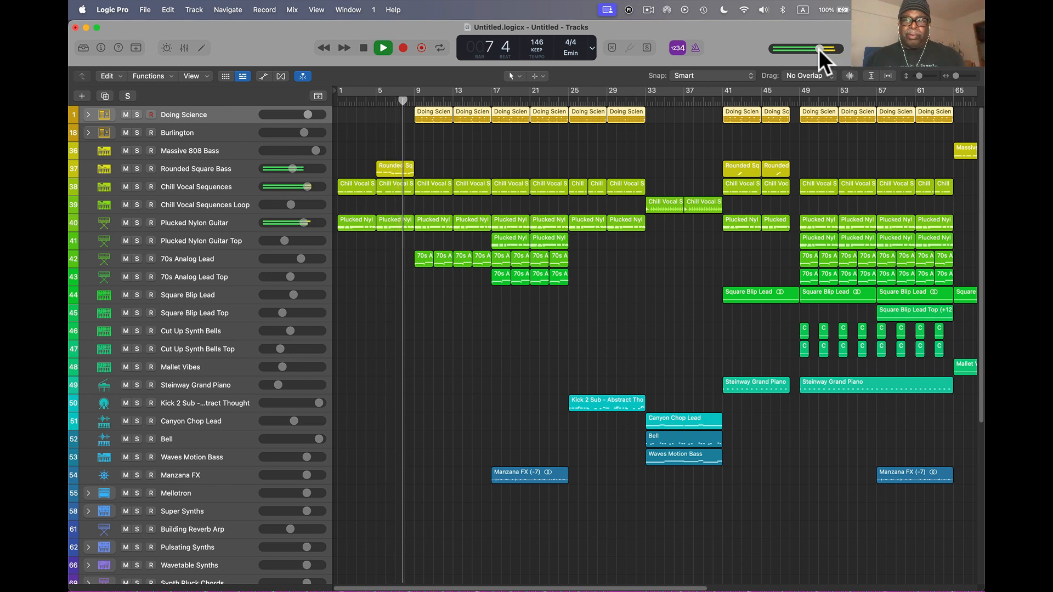
left_click_drag(819, 48, 801, 55)
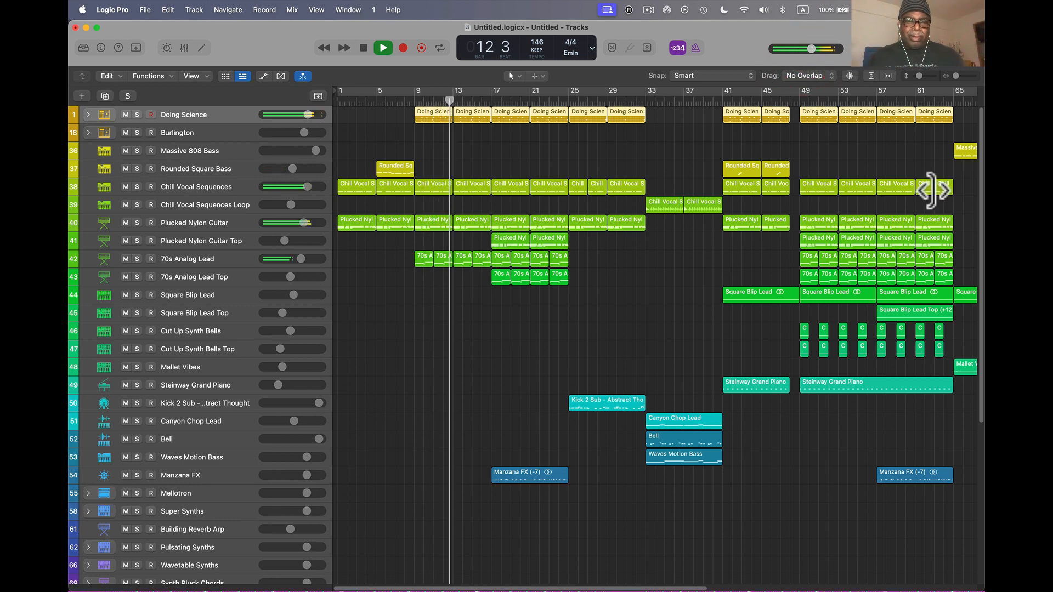
key("space")
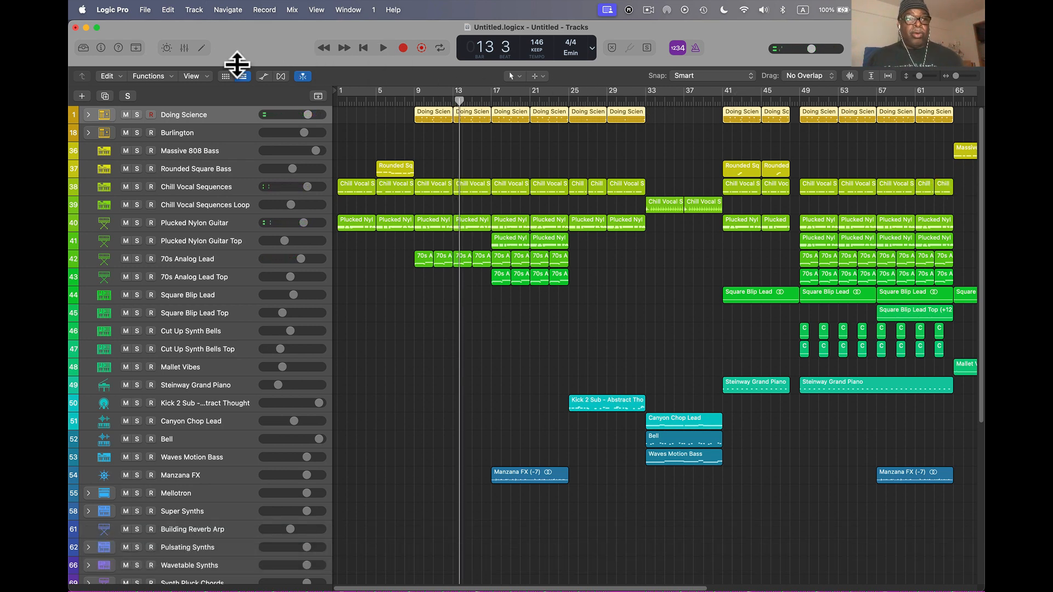
Show the inspector and set the cycle range from bar 49 to about bar 56
left_click(100, 48)
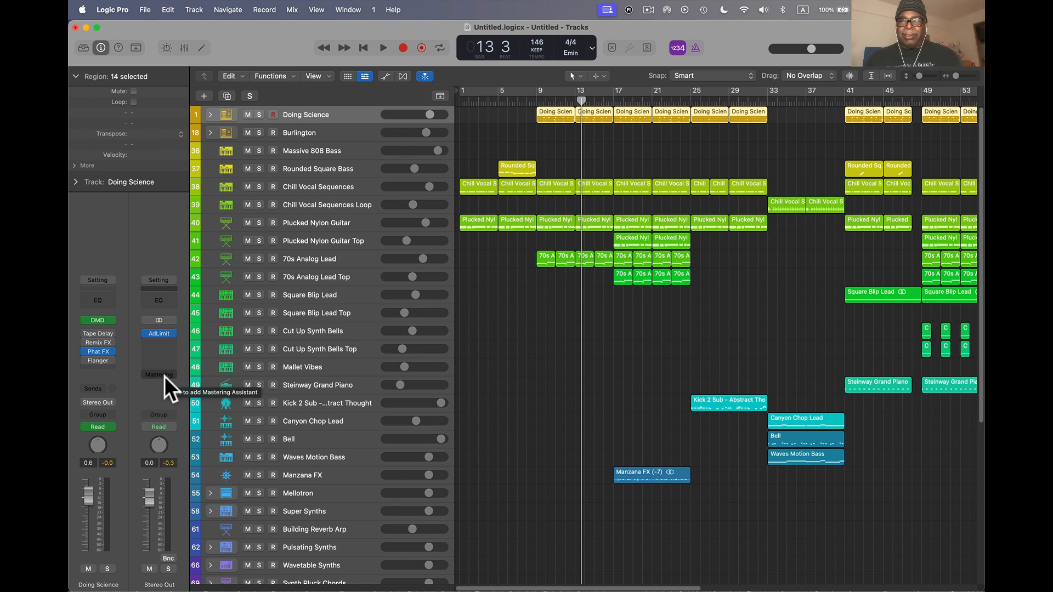
left_click(735, 90)
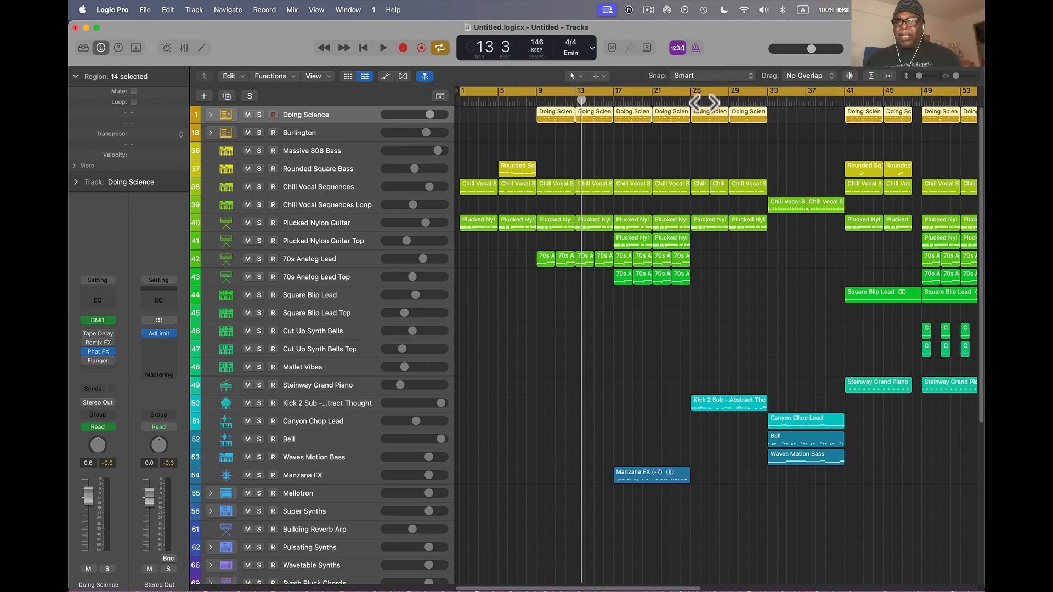
left_click_drag(956, 77, 707, 102)
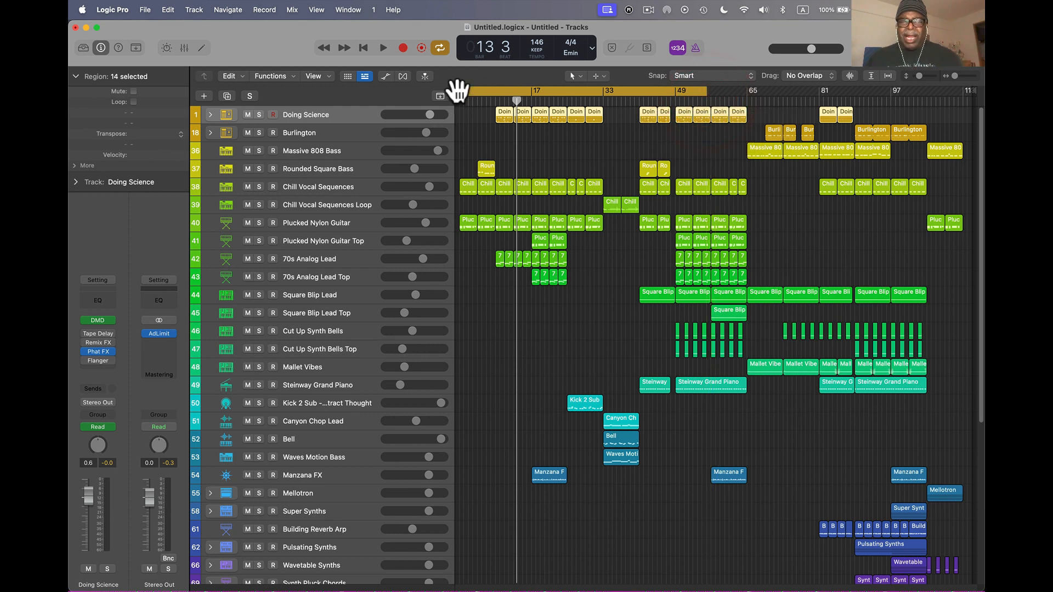
left_click_drag(462, 93, 678, 104)
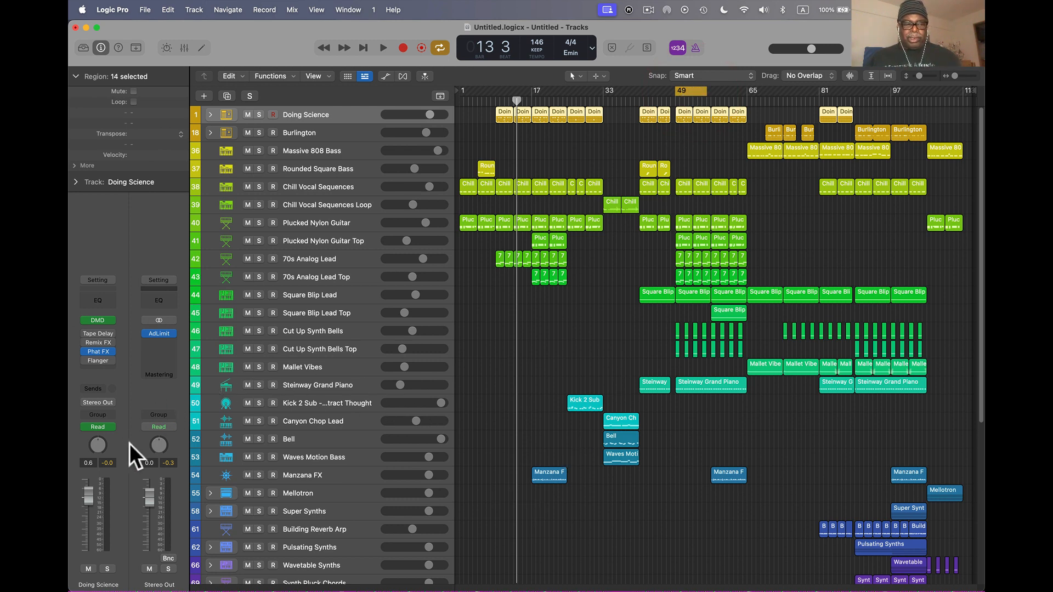
Add Mastering Assistant to the Stereo Out channel and reposition its window slightly
left_click(157, 374)
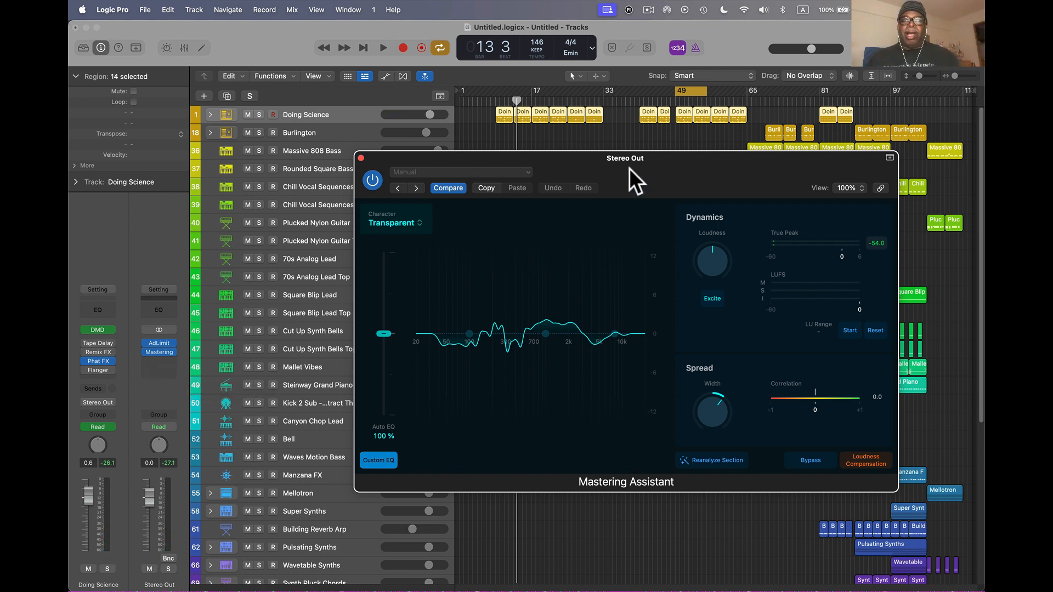
left_click_drag(628, 159, 607, 135)
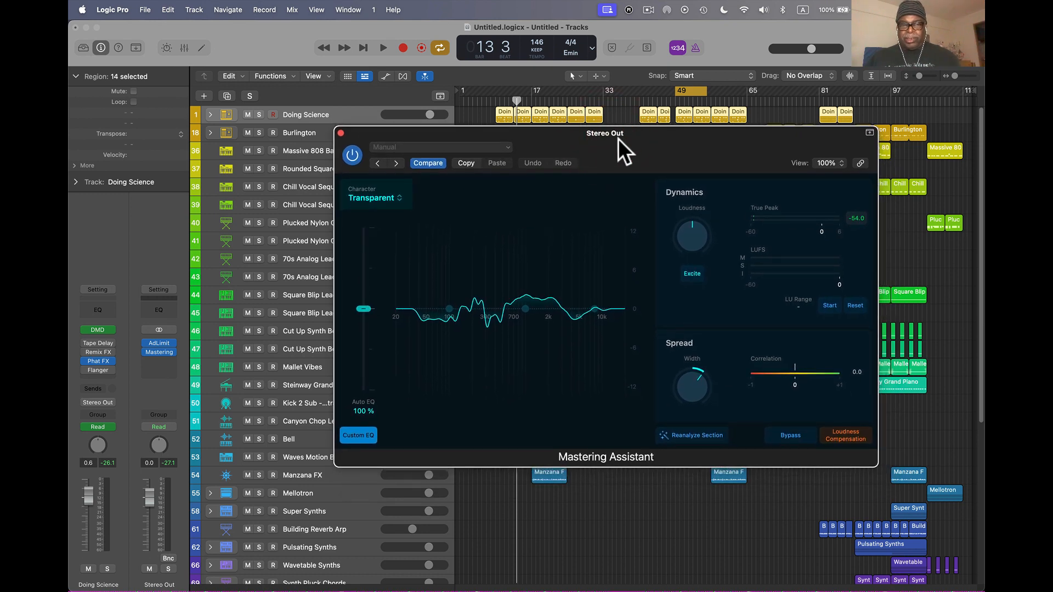
Try the Clean, Valve and Punch characters in Mastering Assistant, and return to Transparent
left_click(397, 198)
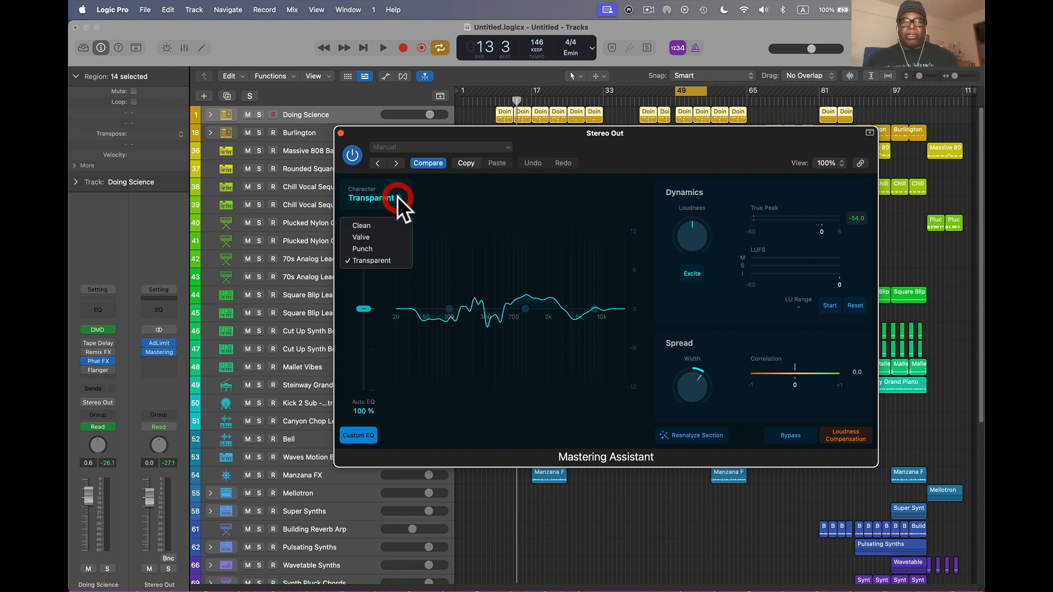
left_click(374, 223)
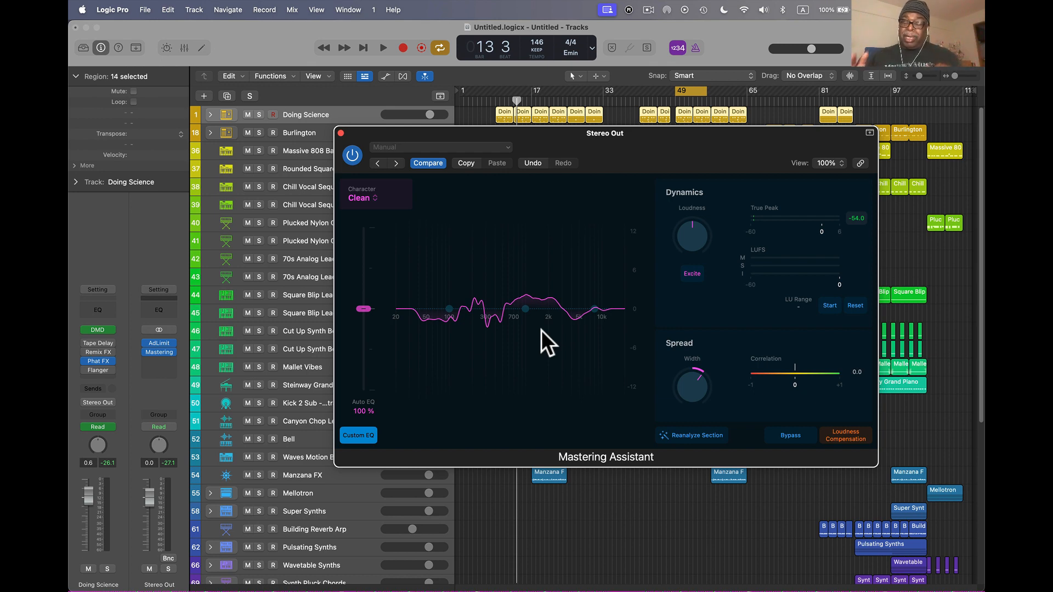
left_click(373, 199)
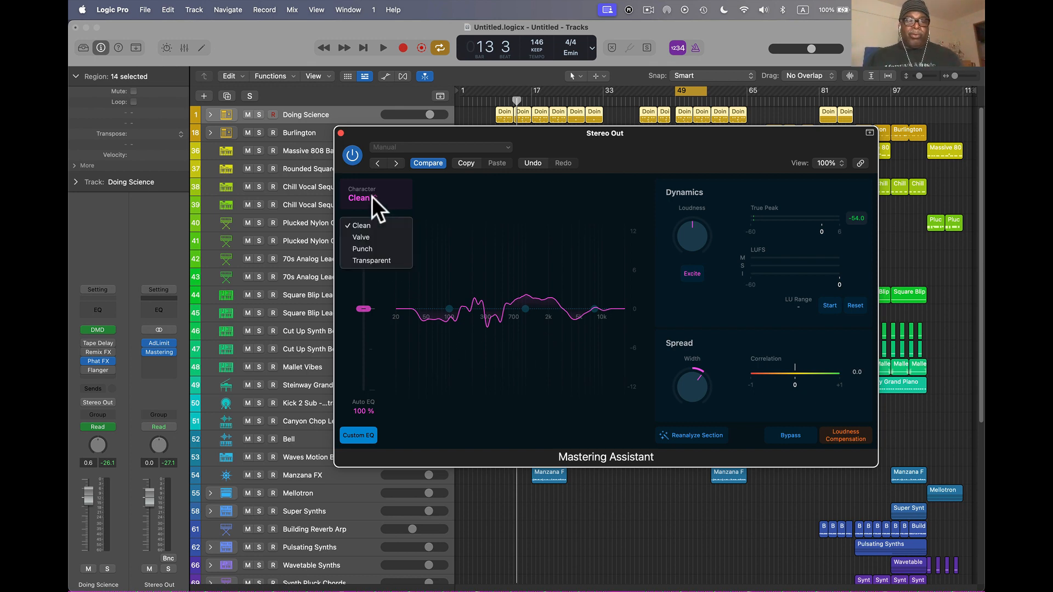
left_click(377, 236)
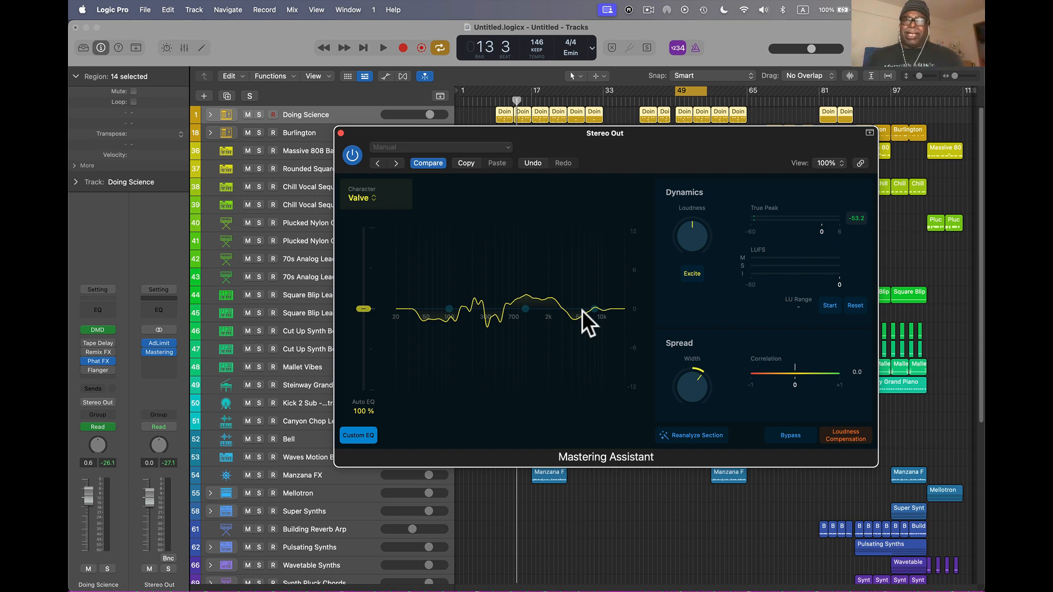
left_click(371, 195)
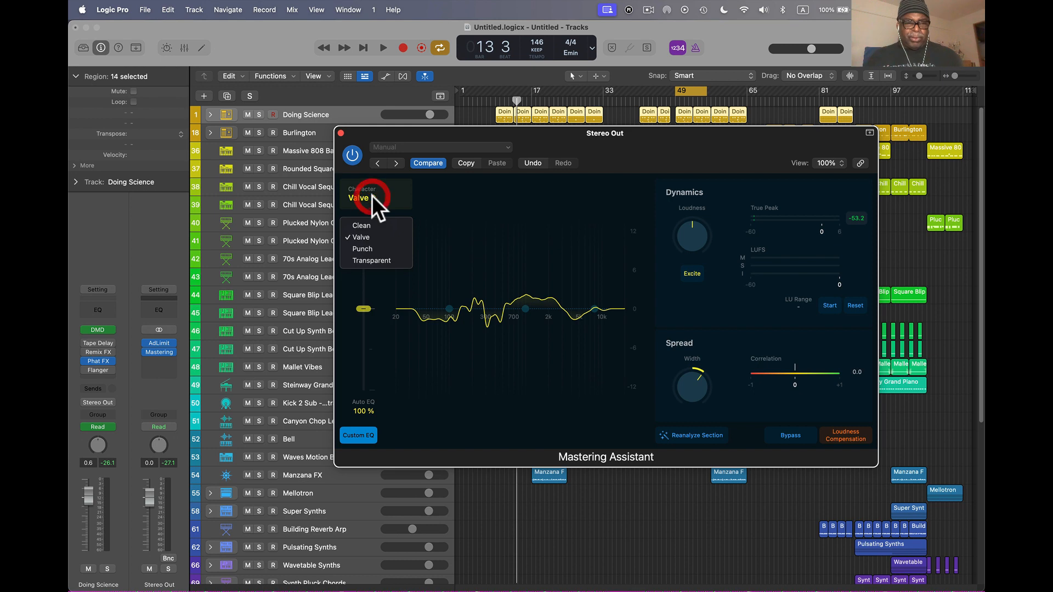
left_click(373, 250)
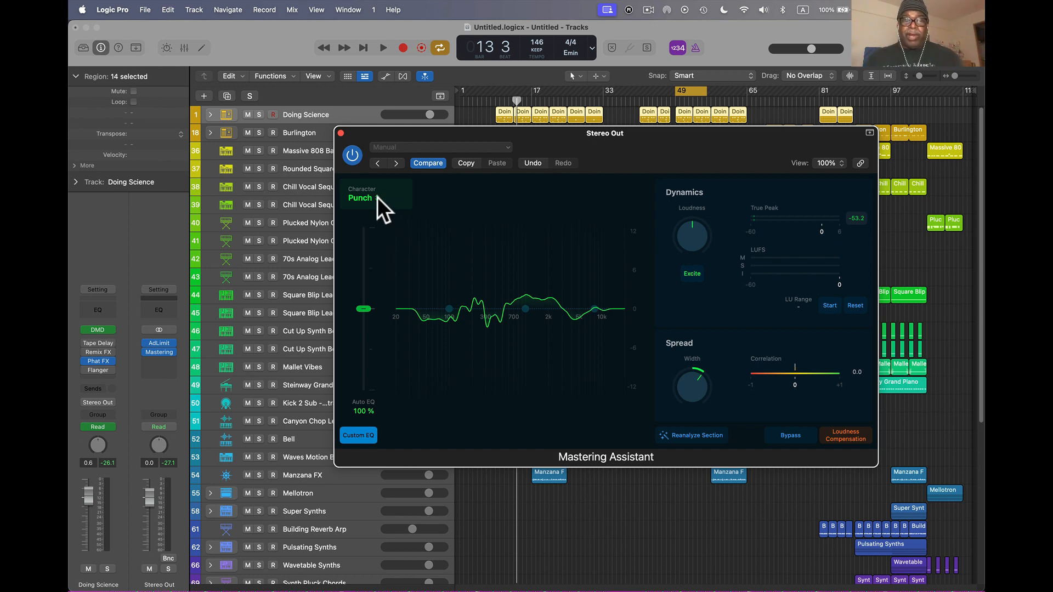
left_click(376, 198)
left_click(390, 258)
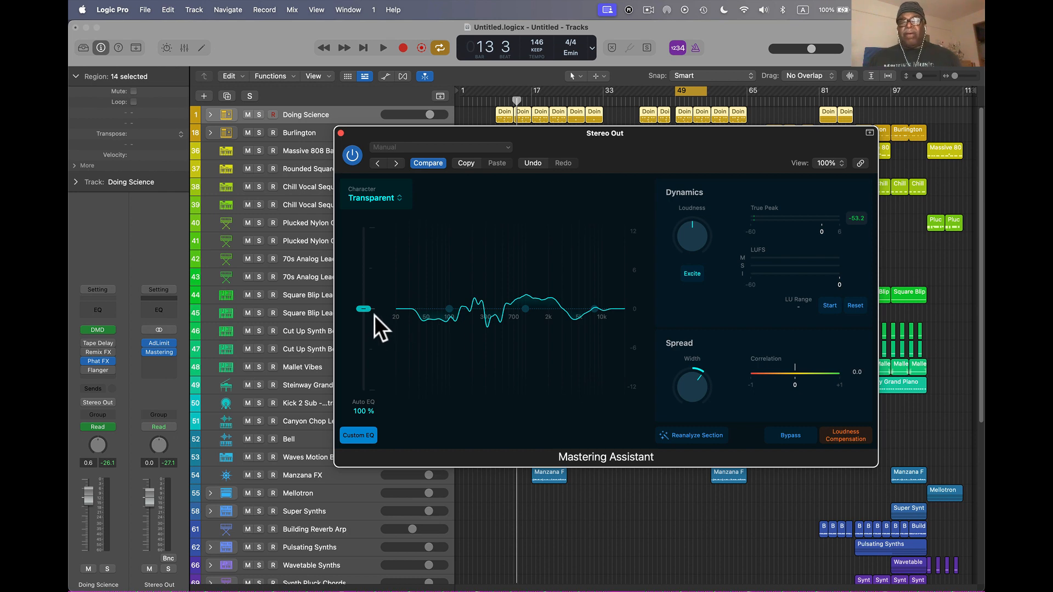
Try raising the Auto EQ amount to 101 % and return it to 100 %
mouse_move(361, 309)
left_mouse_down()
mouse_move(361, 378)
mouse_move(374, 256)
mouse_move(368, 301)
left_mouse_up()
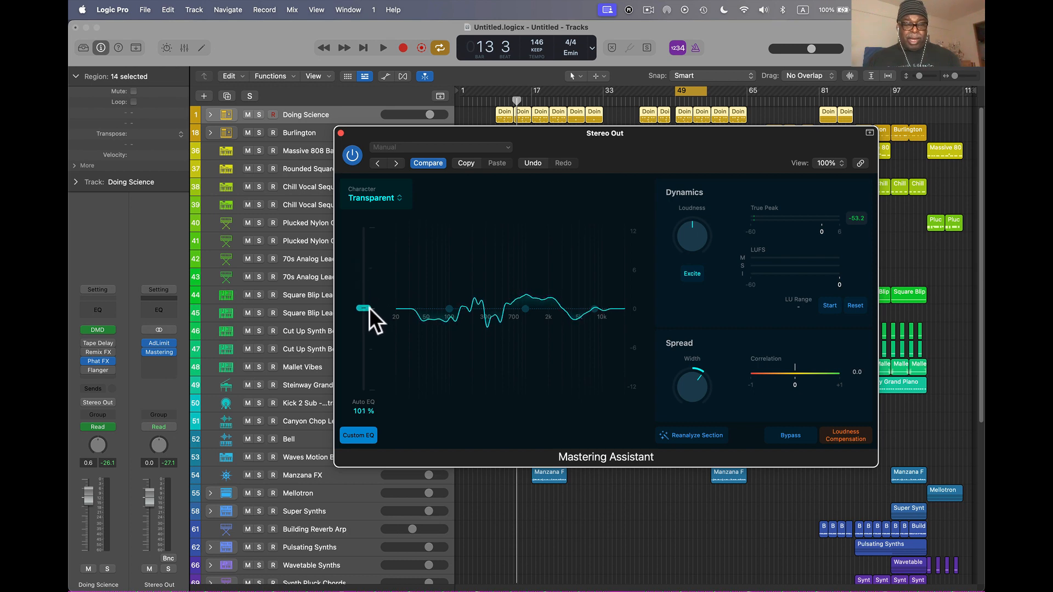
left_click(370, 308)
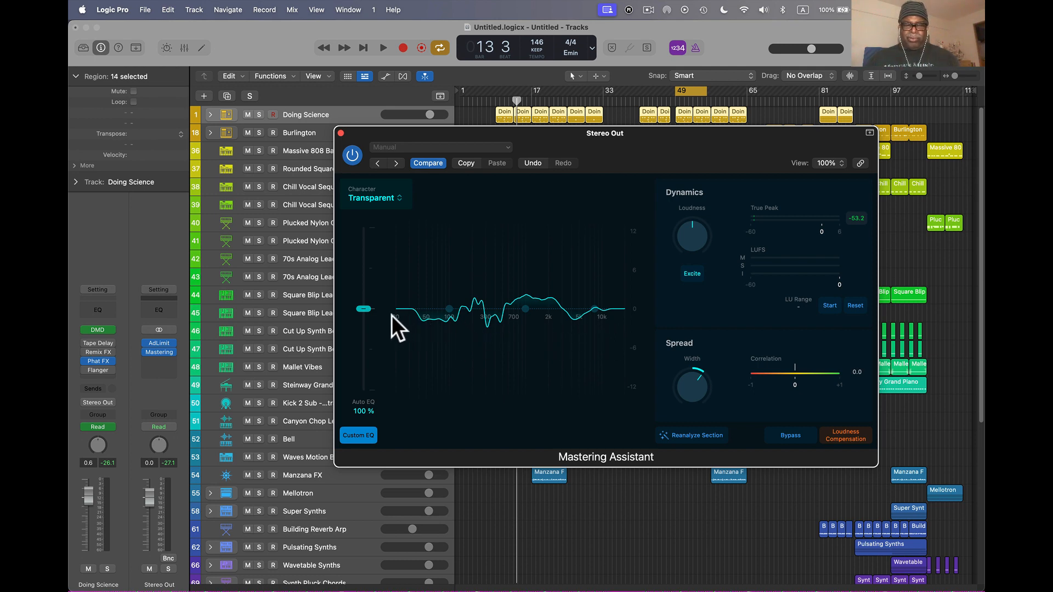
Adjust the low band of the custom EQ to about 115.4 Hz with 0.0 dB gain
left_click(449, 309)
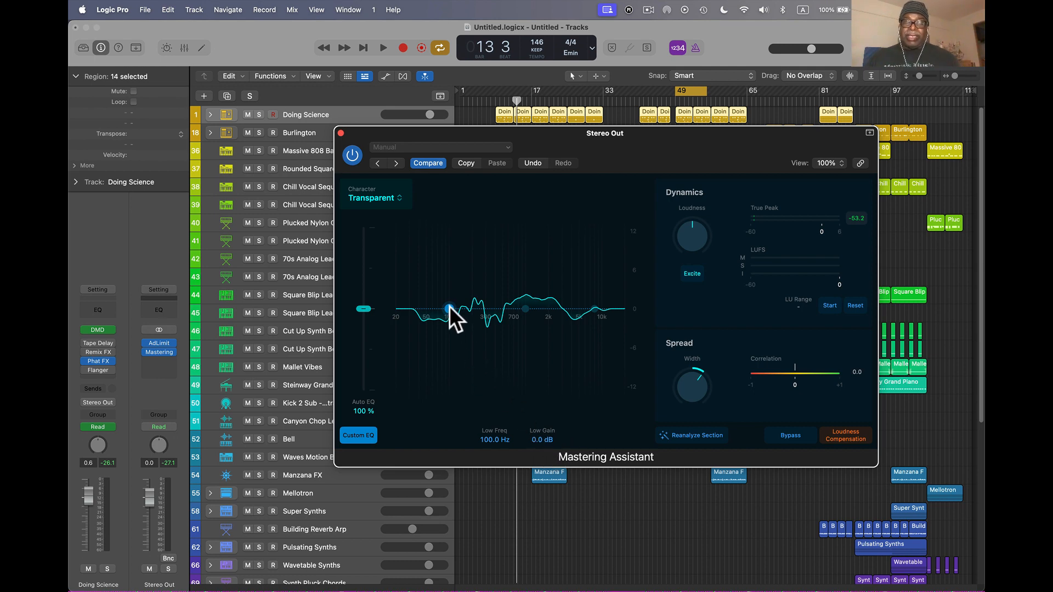
left_click_drag(449, 311, 452, 305)
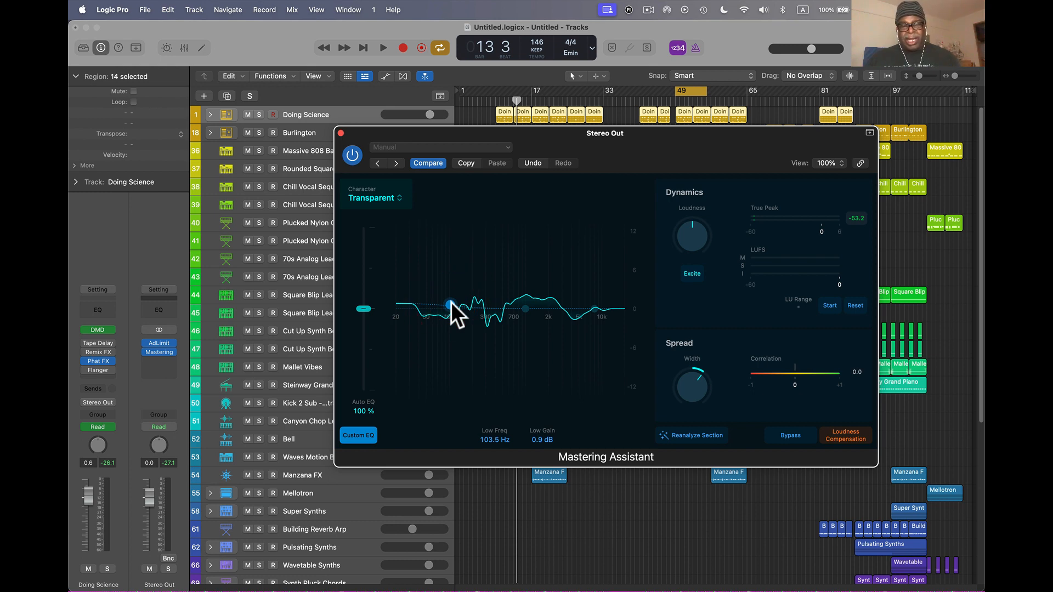
left_click_drag(452, 303, 454, 305)
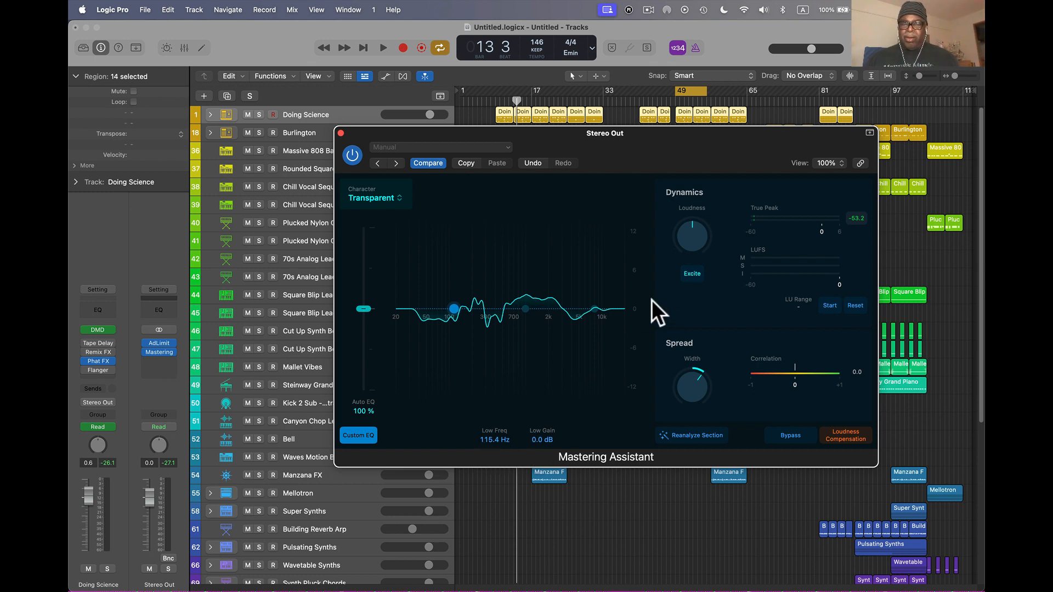
Try boosting the custom EQ's high band, and settle it at about 8.468 kHz with 0.0 dB gain
left_click(593, 308)
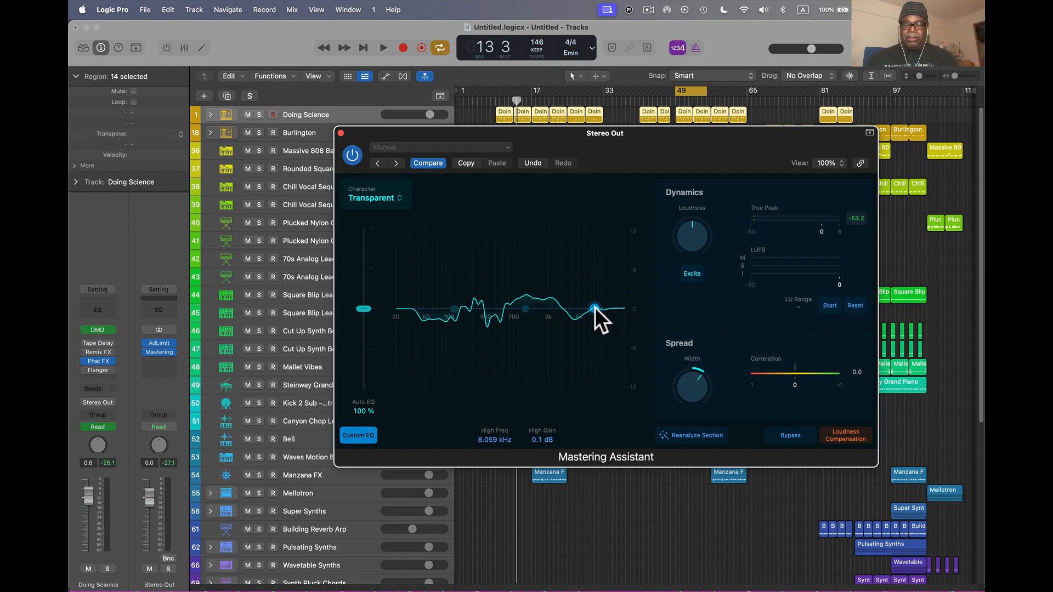
left_click_drag(595, 307, 595, 305)
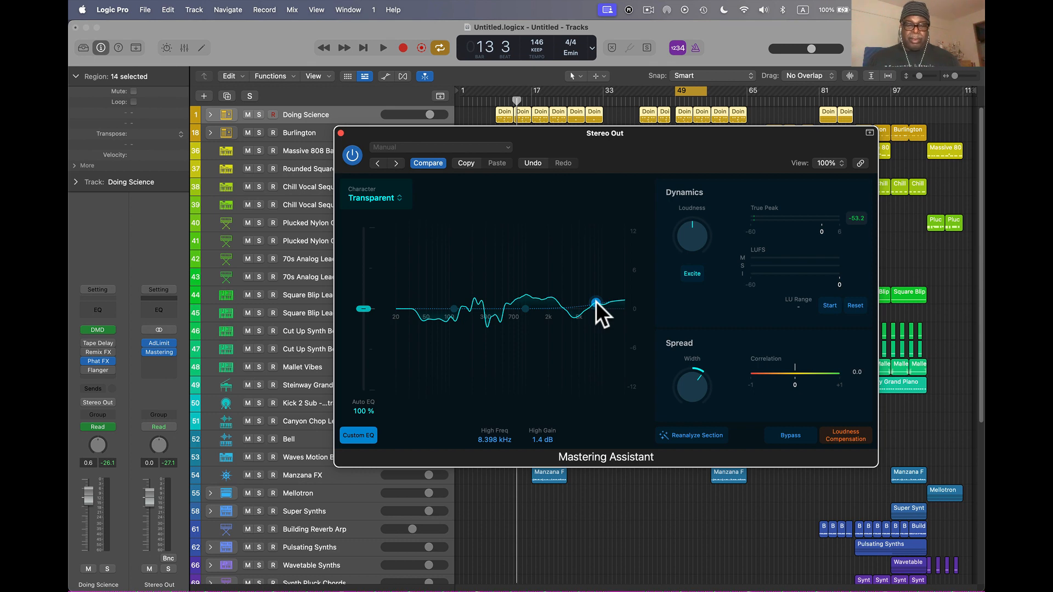
left_click_drag(596, 304, 597, 304)
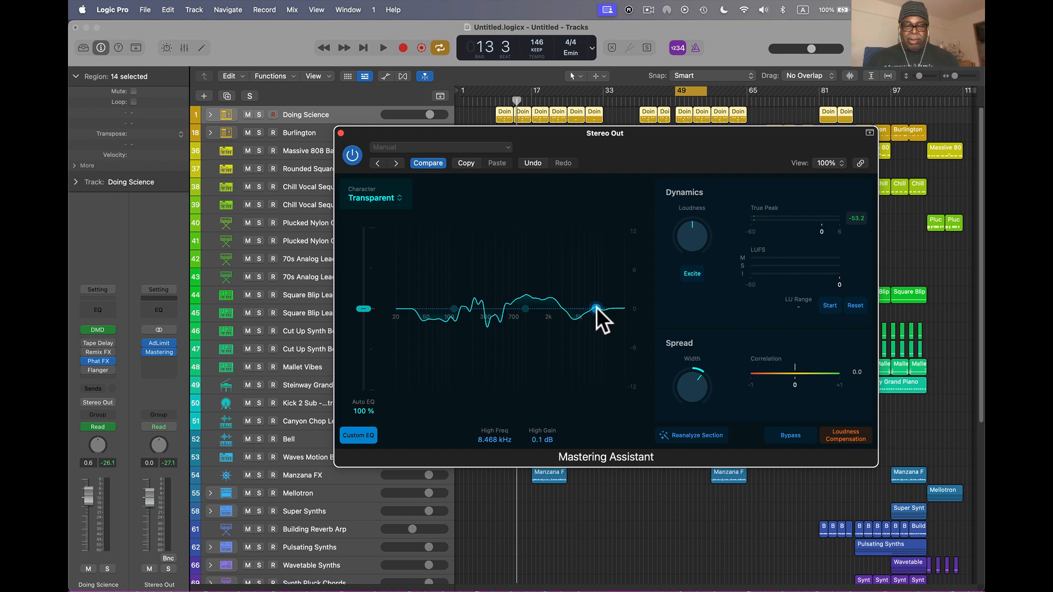
left_click_drag(597, 307, 597, 308)
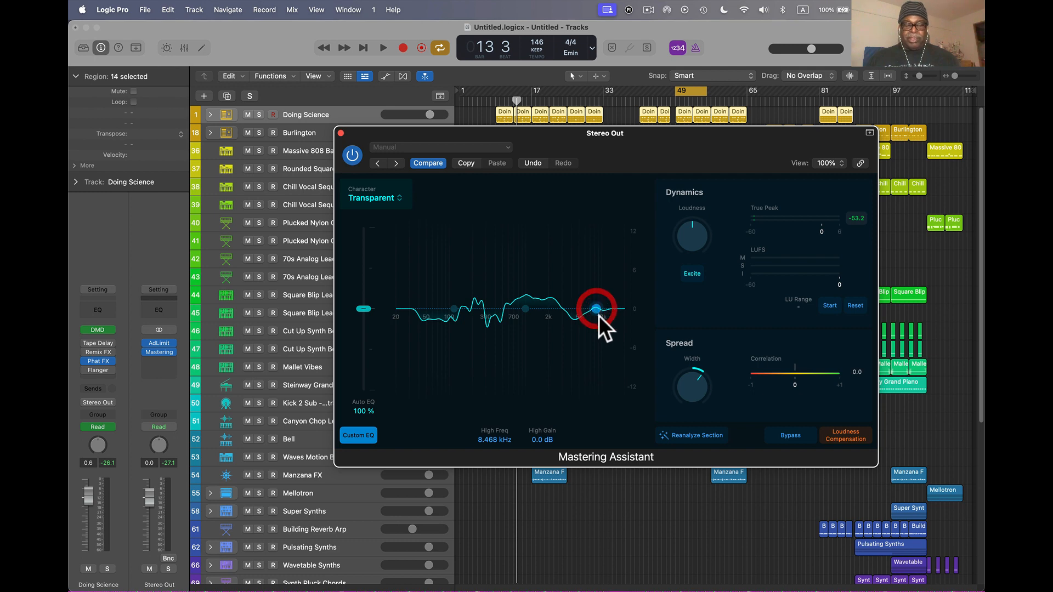
Move the mid band of the custom EQ to about 1.075 kHz with 0.0 dB gain
left_click(526, 309)
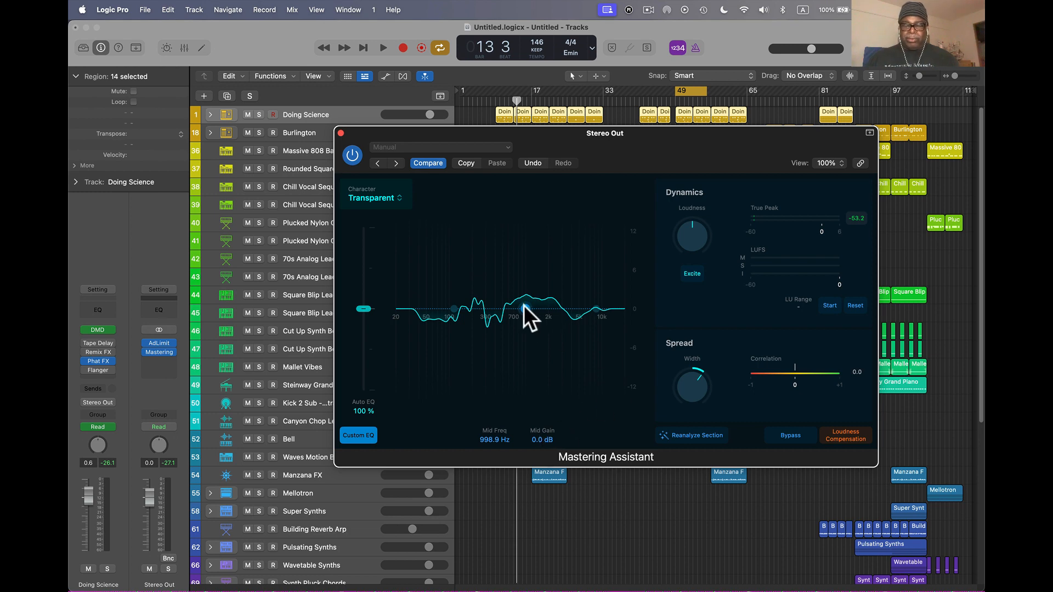
mouse_move(524, 305)
left_mouse_down()
mouse_move(528, 295)
mouse_move(525, 316)
mouse_move(525, 305)
left_mouse_up()
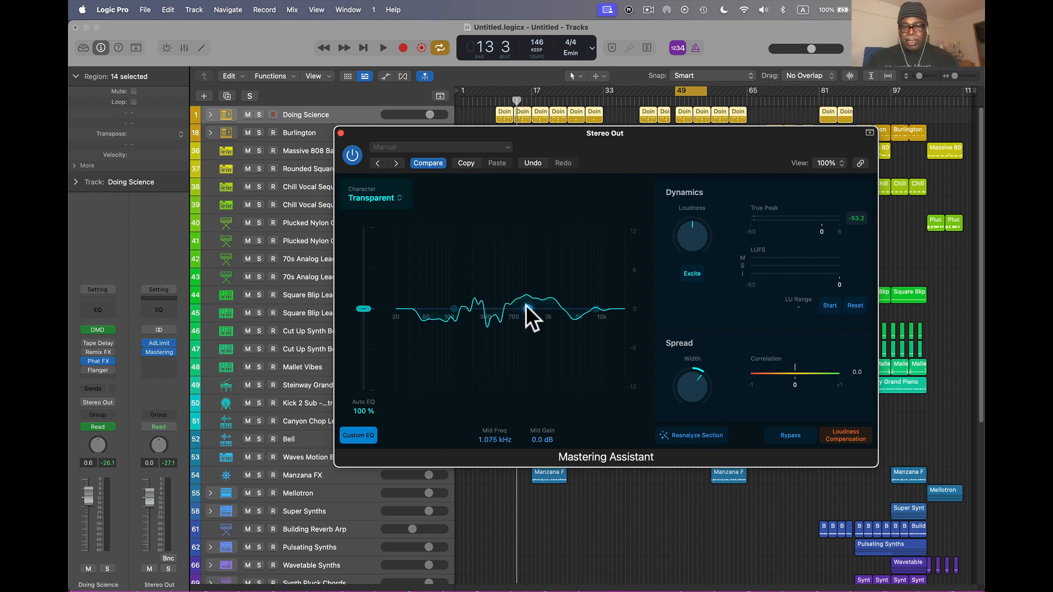
left_click(527, 307)
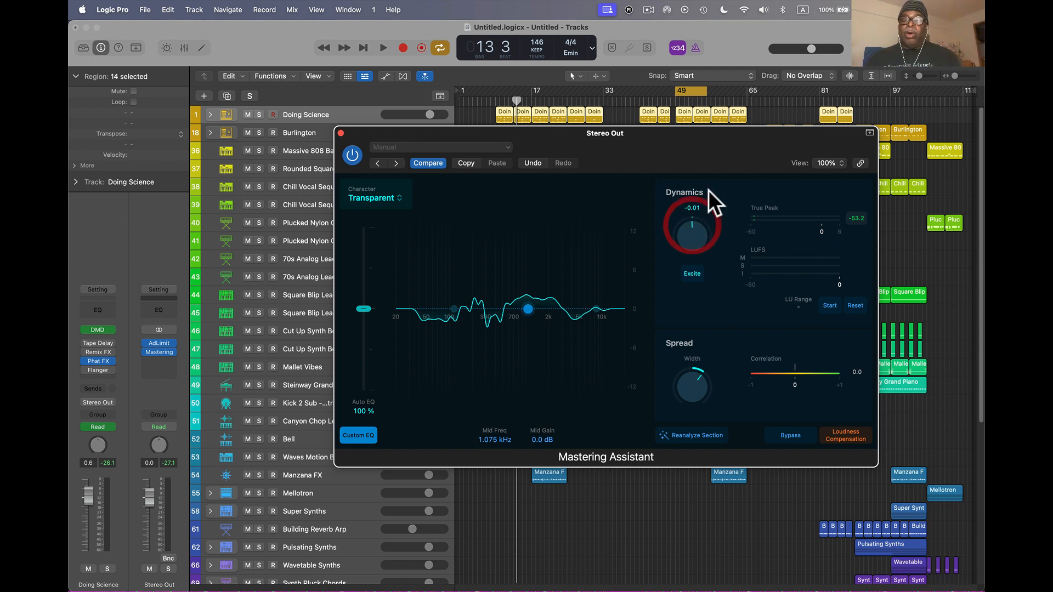
Turn on Excite in the Dynamics section and start the LUFS loudness measurement
left_click(696, 274)
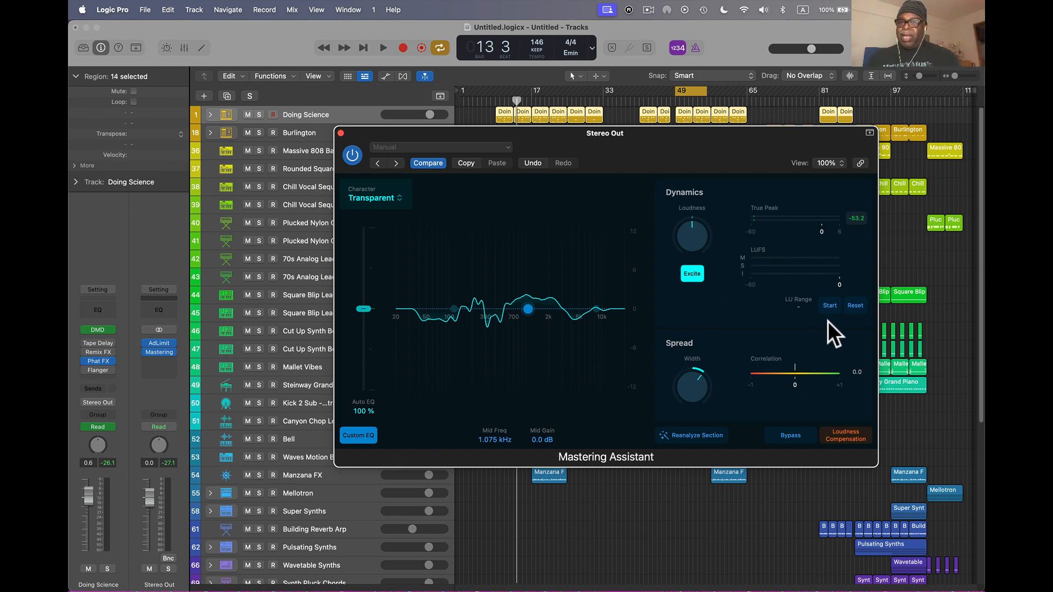
left_click(855, 306)
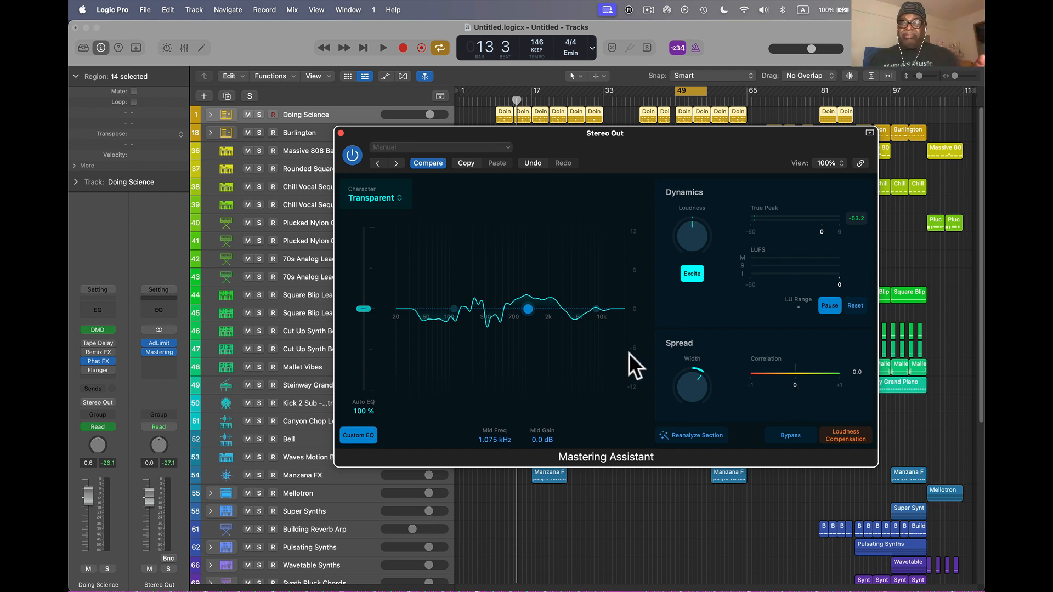
Boost the custom EQ's mid band to about 0.9 dB at 1.056 kHz
left_click(530, 307)
left_click_drag(530, 308, 529, 303)
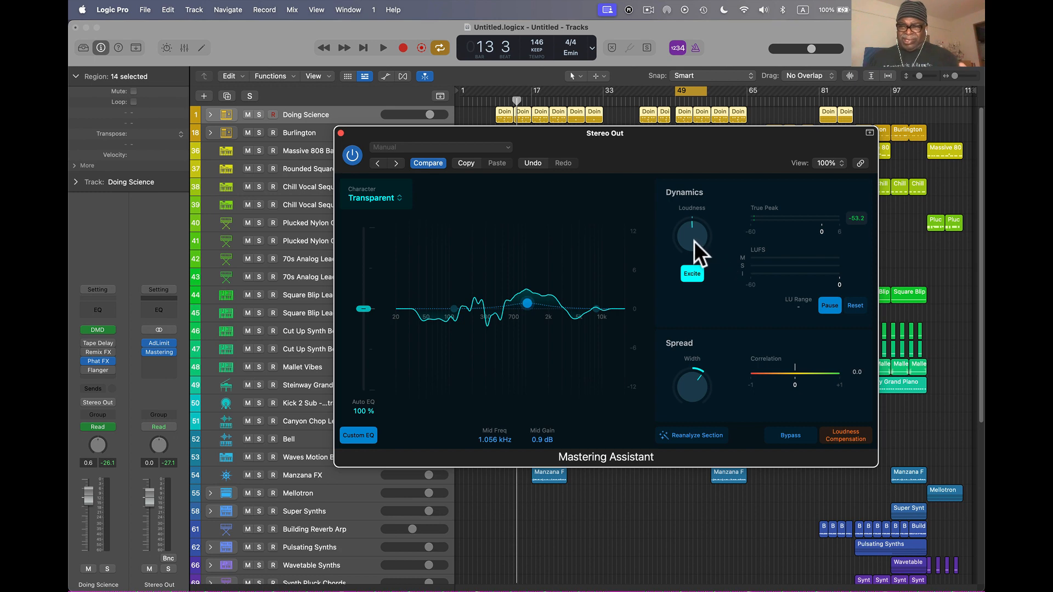
Try raising the Loudness in the Dynamics section, and audition the cycled section from bar 49
left_click_drag(693, 241, 688, 229)
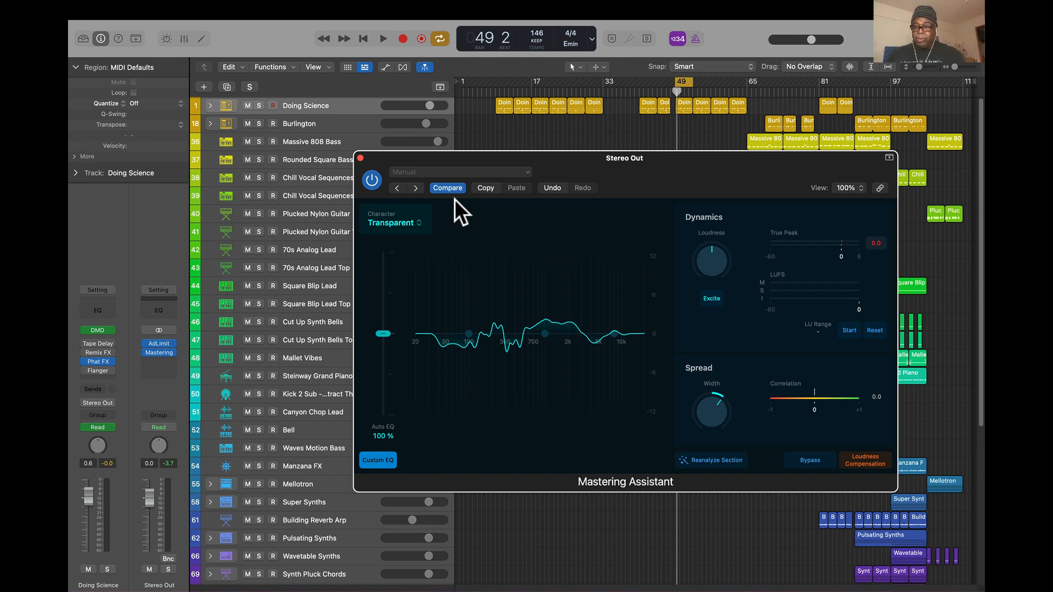
key("space")
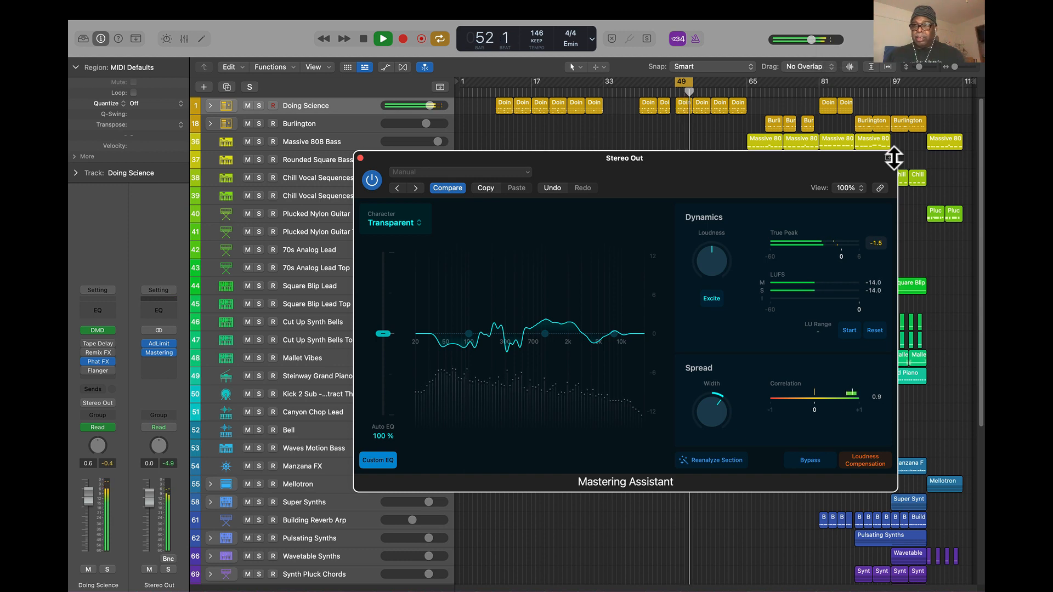
key("space")
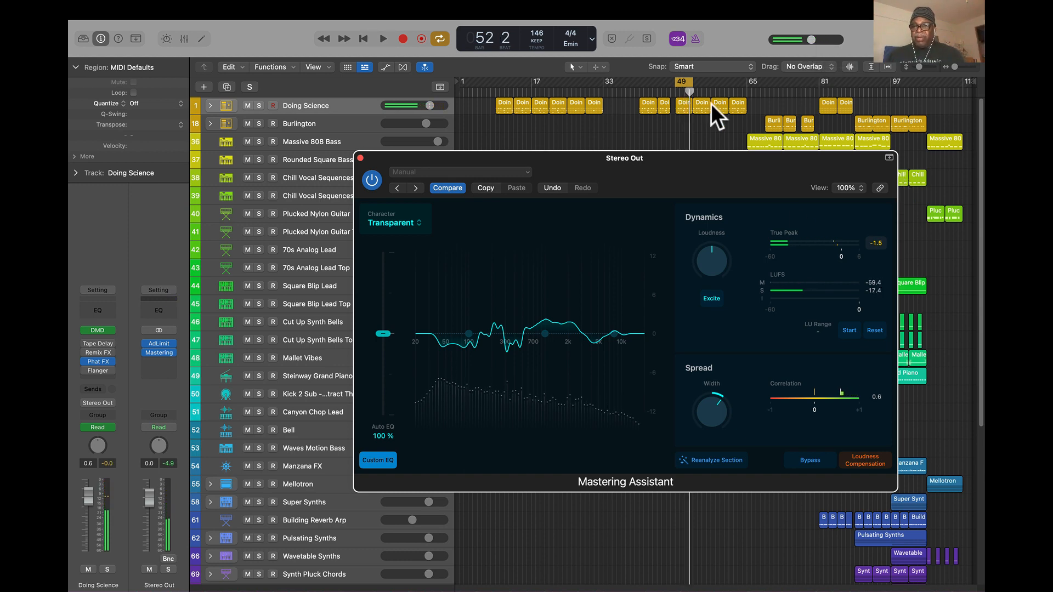
Raise the project's master volume slightly and audition the cycled section with the mastering applied
left_click_drag(811, 39, 822, 38)
key("space")
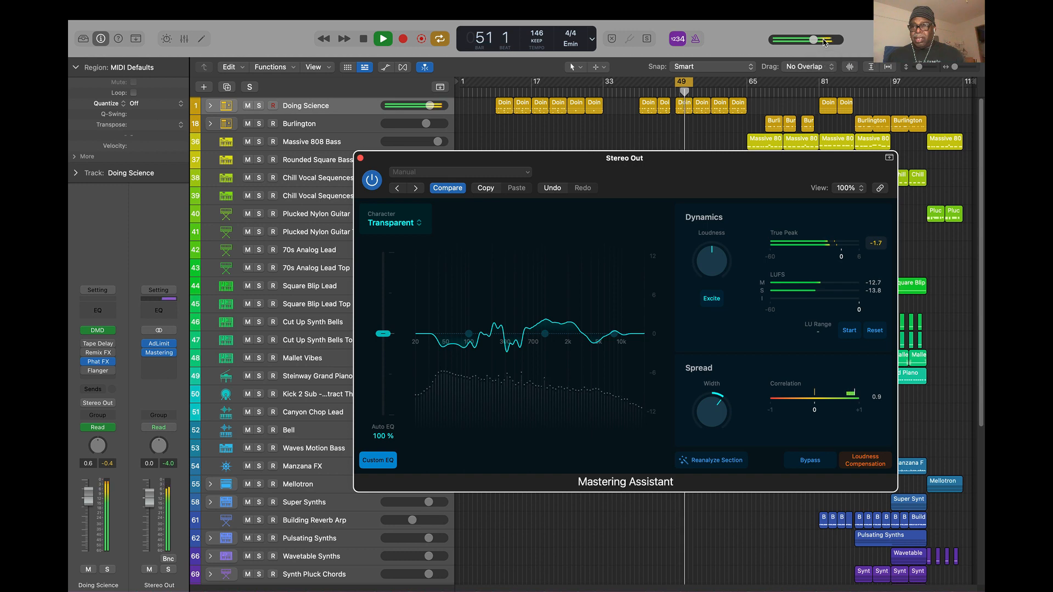
key("space")
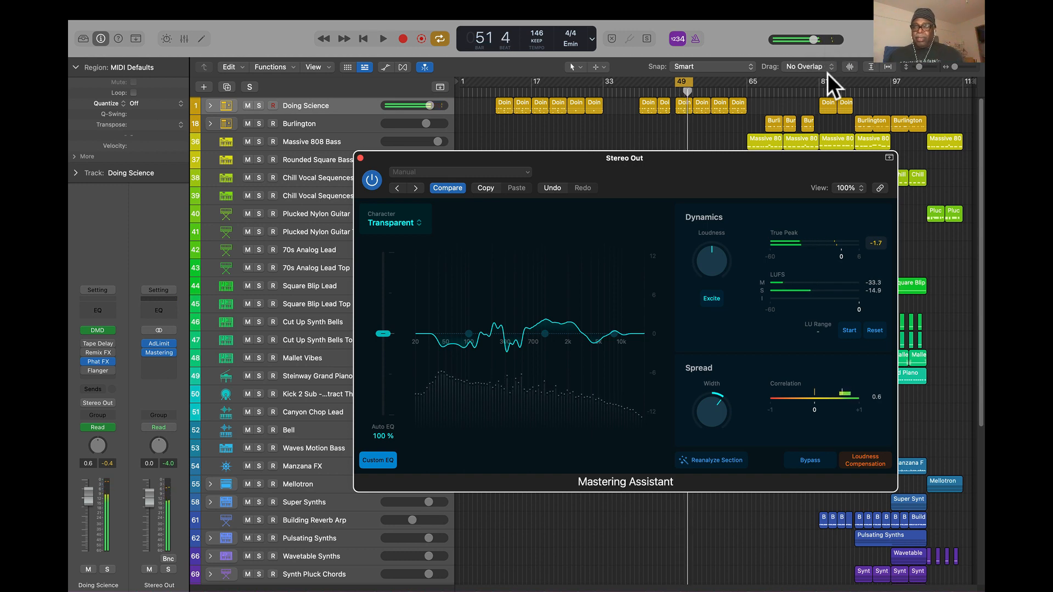
Turn on Loudness Compensation, bypass Mastering Assistant, and audition the unprocessed cycled section from bar 49
left_click(868, 462)
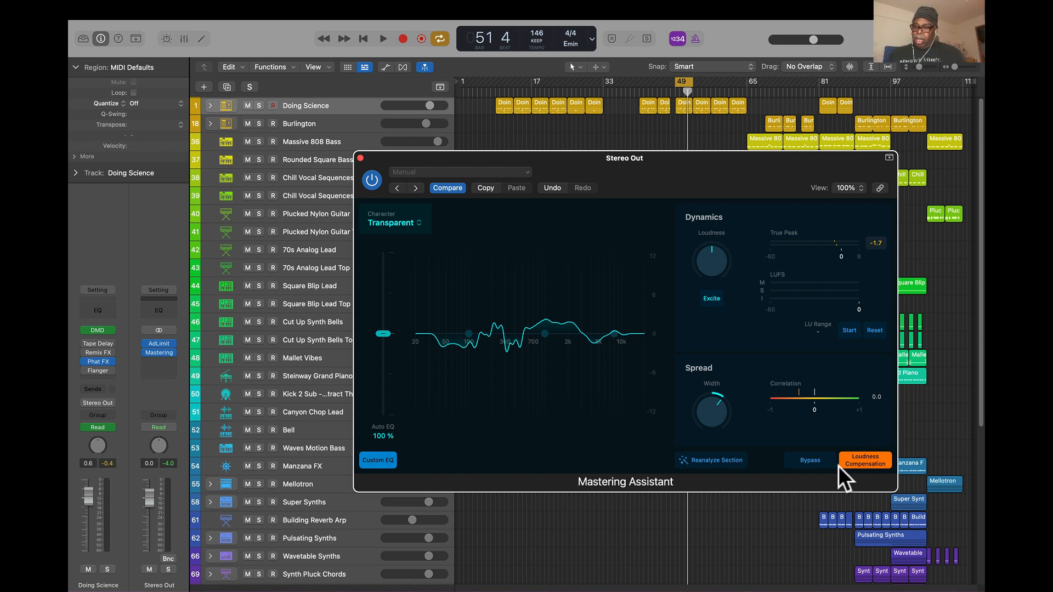
left_click(809, 460)
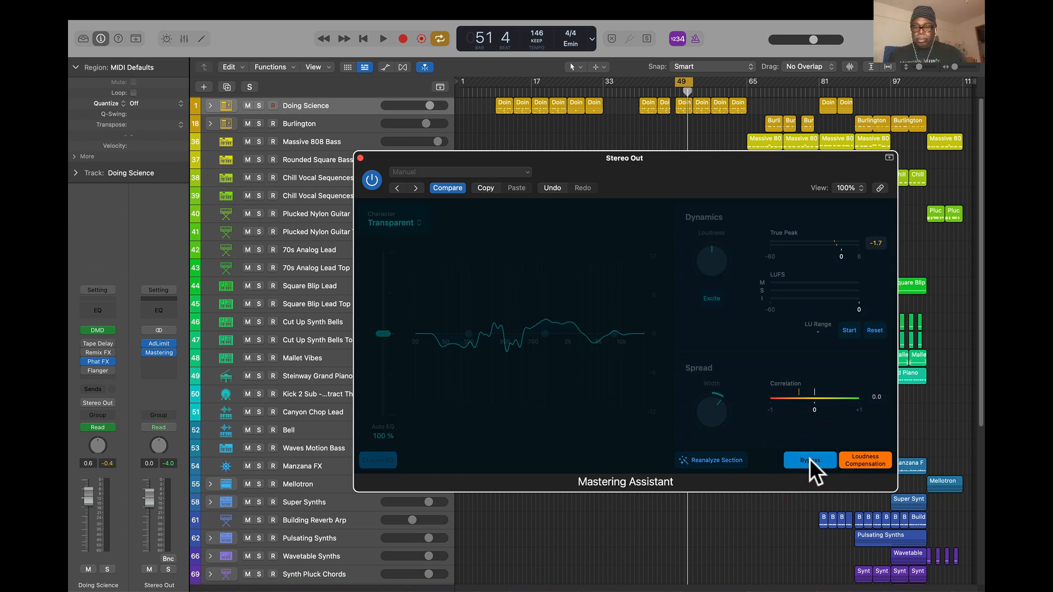
key("space")
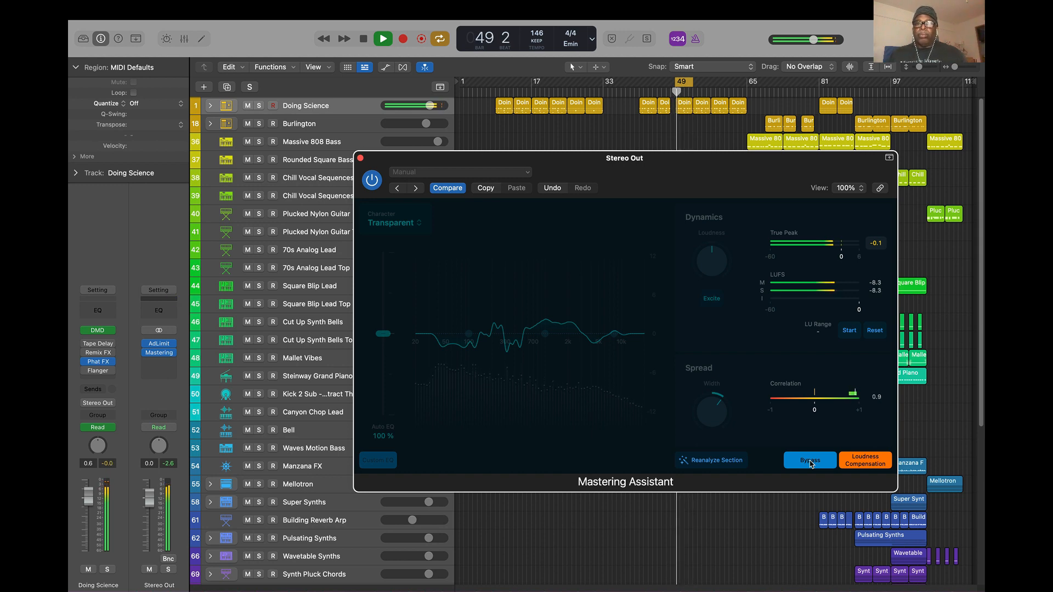
key("space")
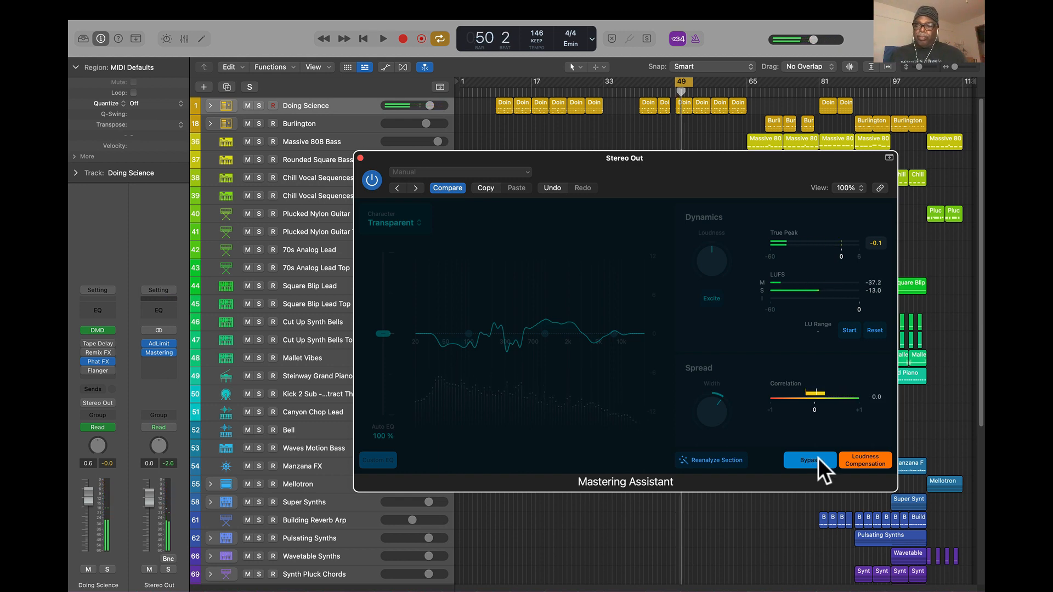
Turn off Bypass in Mastering Assistant, and switch off Loudness Compensation while auditioning the mastered section
left_click(820, 461)
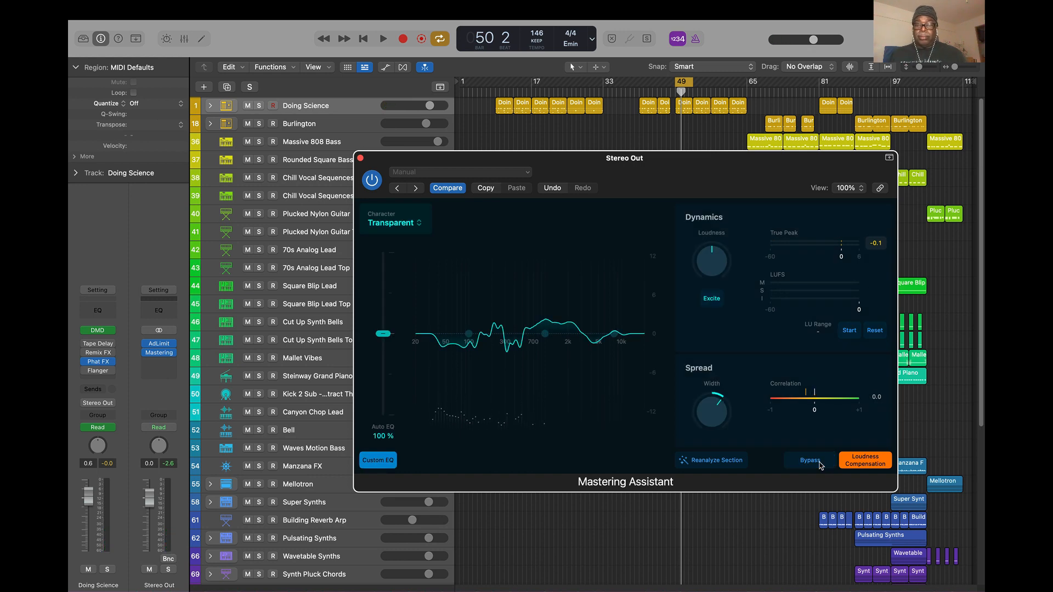
key("space")
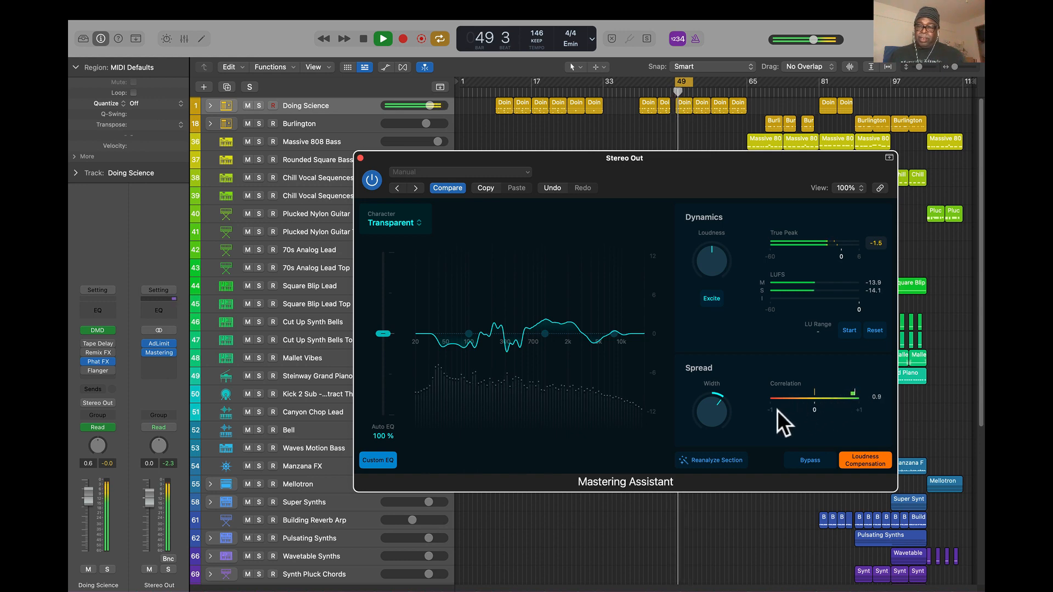
left_click(859, 459)
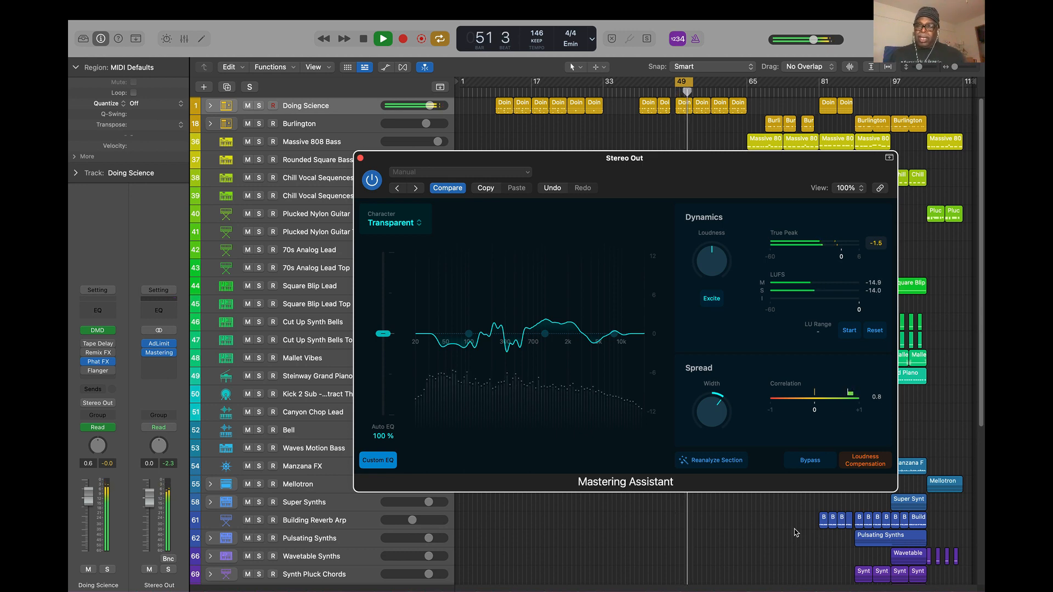
key("space")
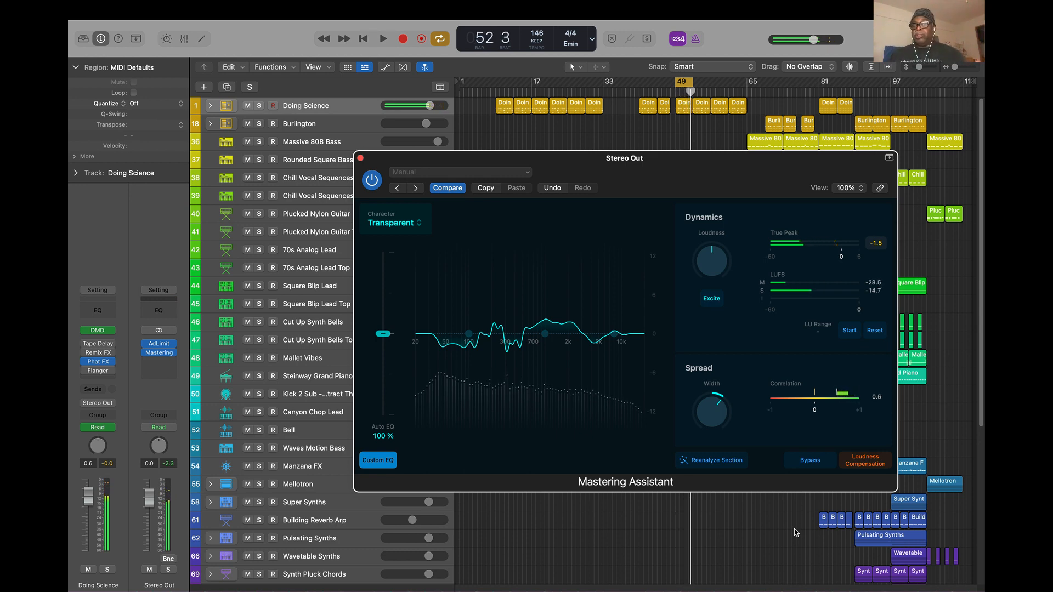